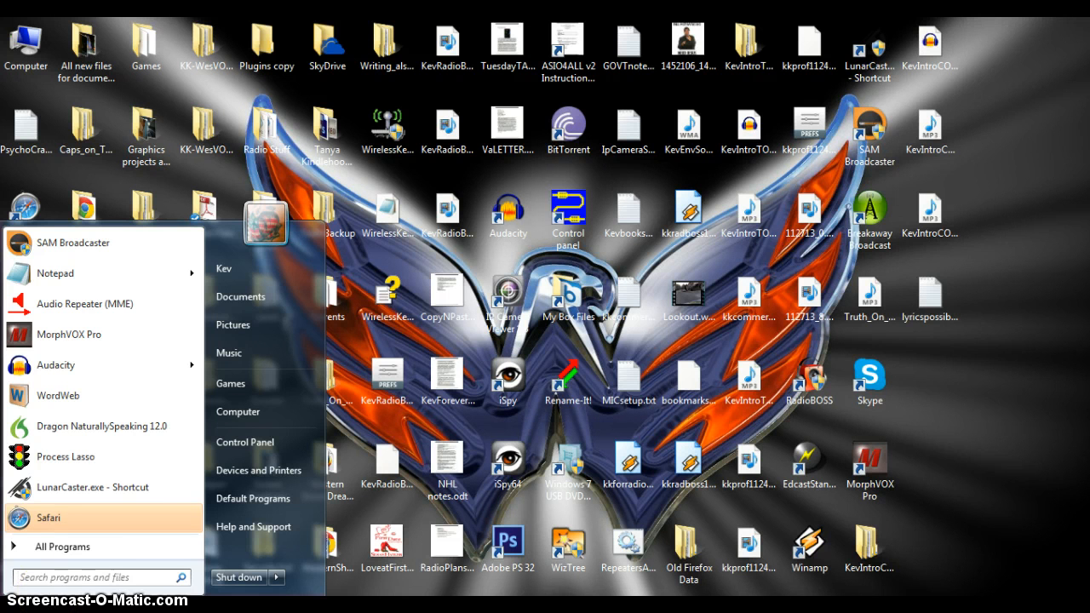
- Open the Virtual Audio Cable Control Panel, examine the configured cables and their parameters, and exit it
{"action": "left_click", "coordinate": [93, 552]}
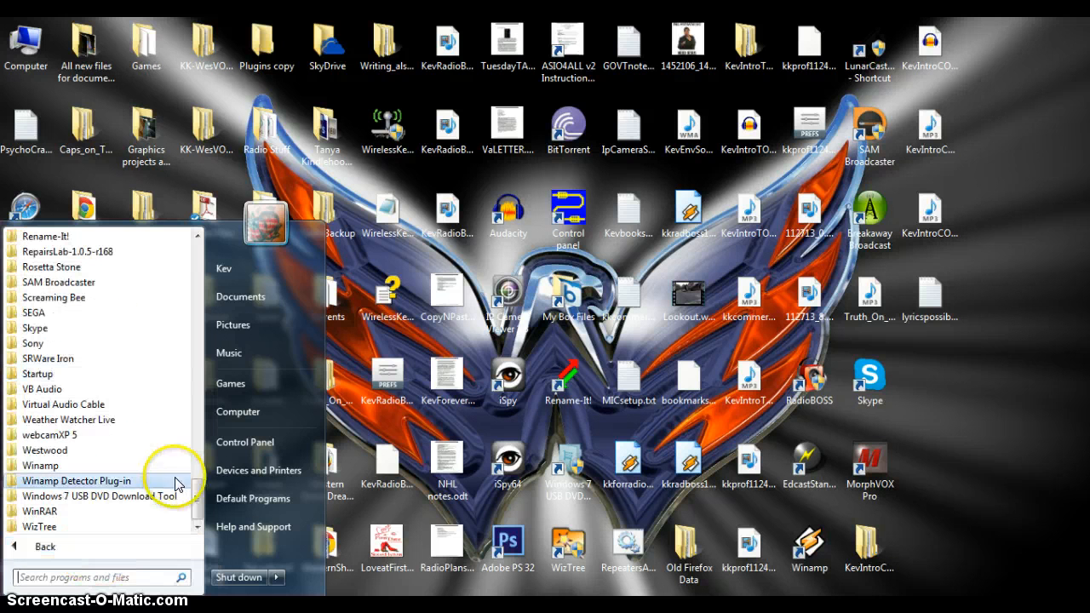
{"action": "left_click", "coordinate": [106, 405]}
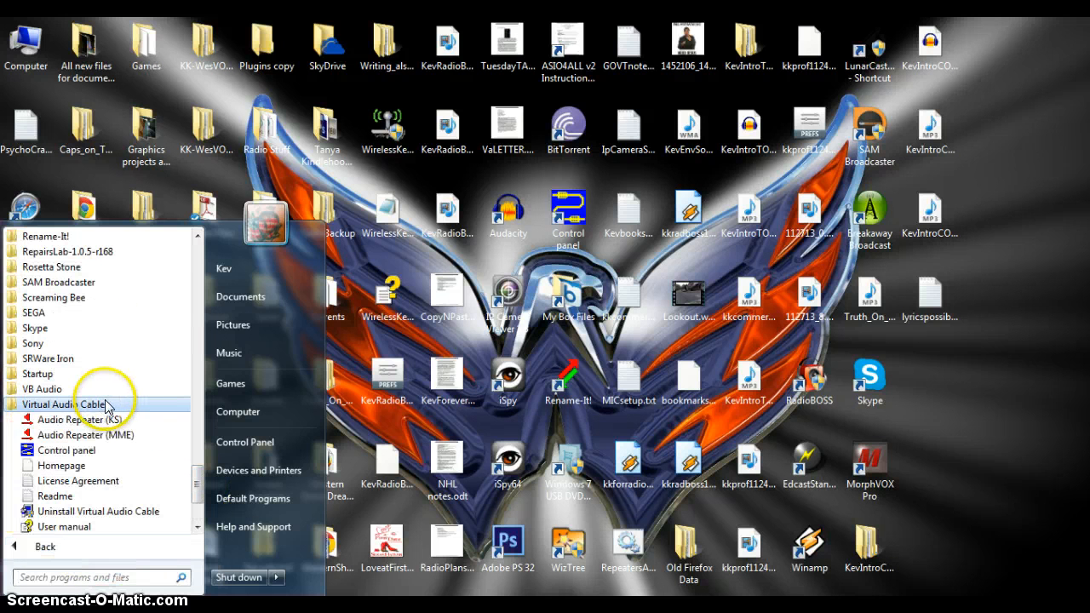
{"action": "left_click", "coordinate": [93, 456]}
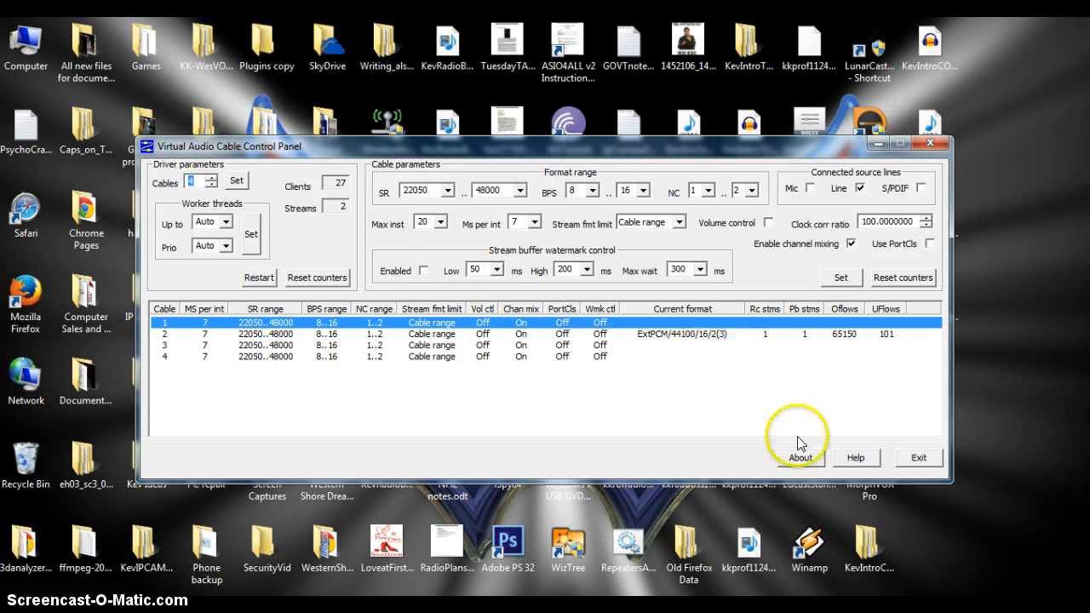
{"action": "left_click", "coordinate": [916, 458]}
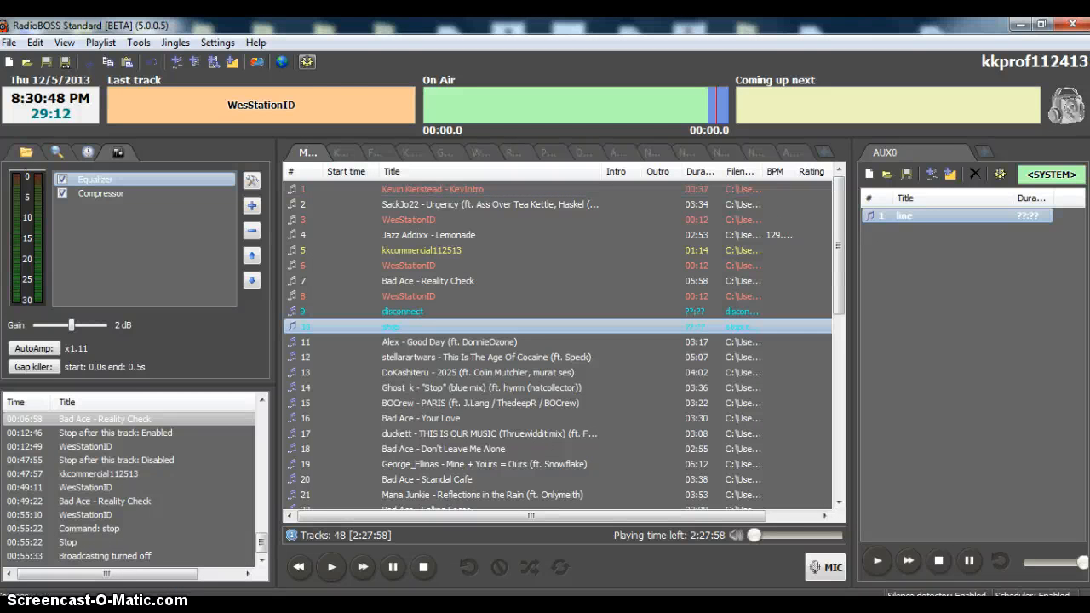
- Switch to RadioBOSS and examine the devices assigned to the microphone button, Input 1 and Input 2 in its settings
{"action": "left_click", "coordinate": [310, 61]}
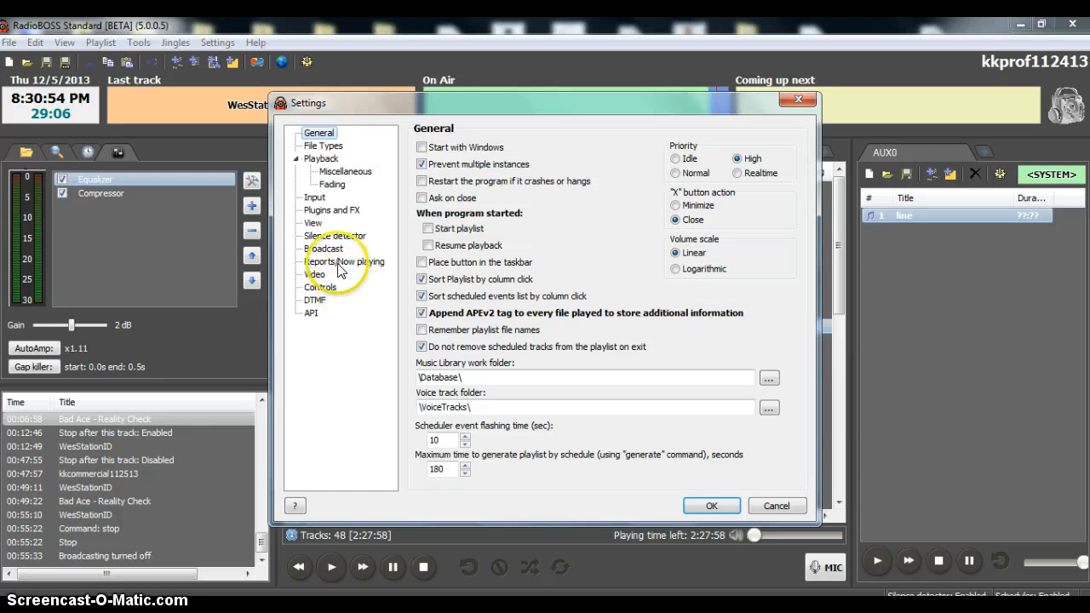
{"action": "left_click", "coordinate": [315, 199]}
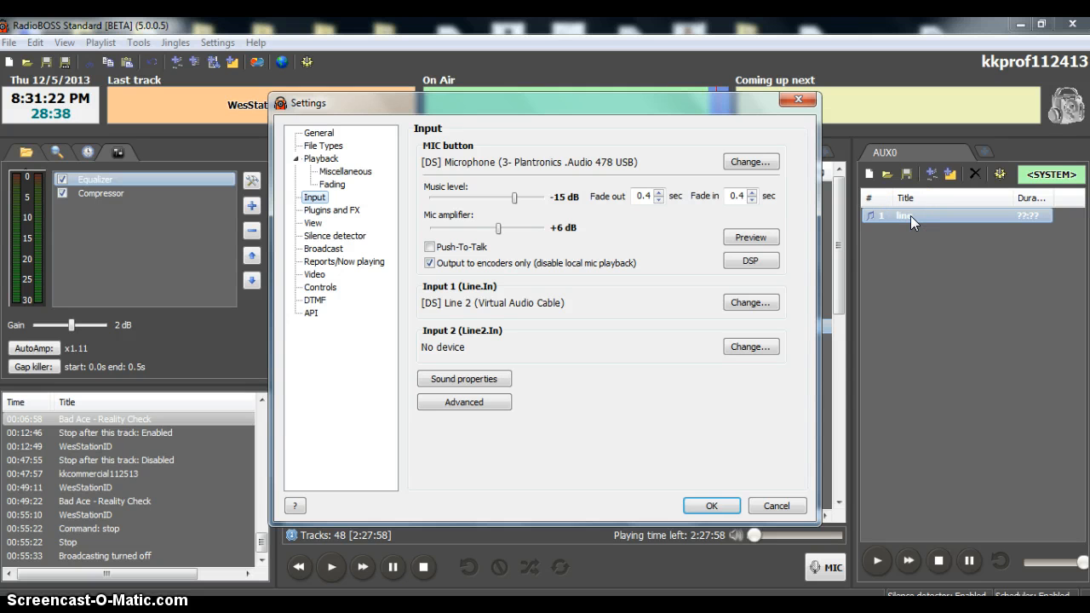
{"action": "left_click", "coordinate": [710, 507]}
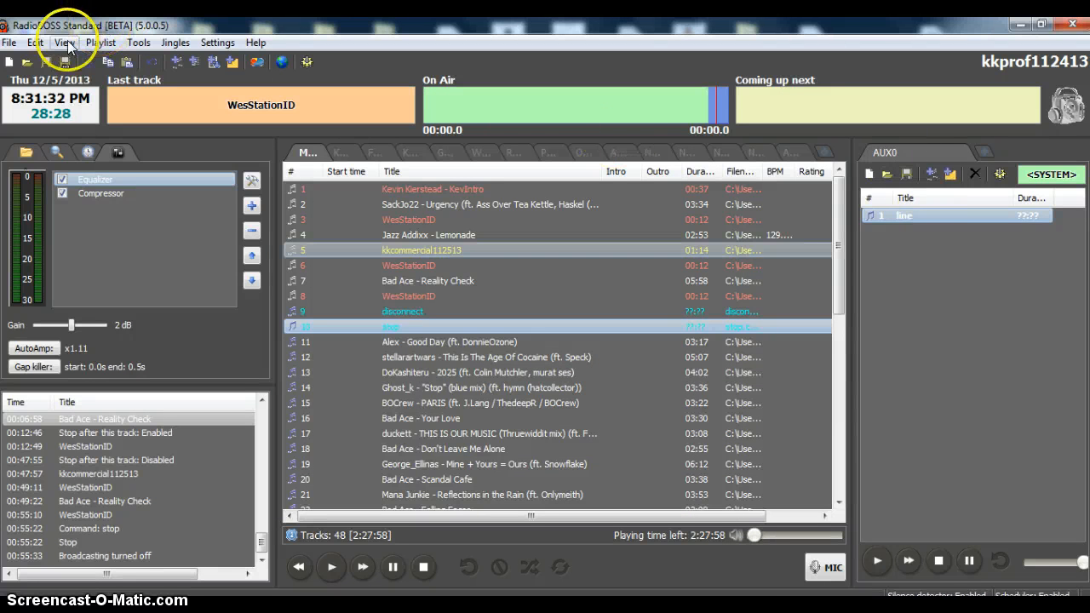
- Set the number of work zones in the RadioBOSS window to 2
{"action": "left_click", "coordinate": [63, 44]}
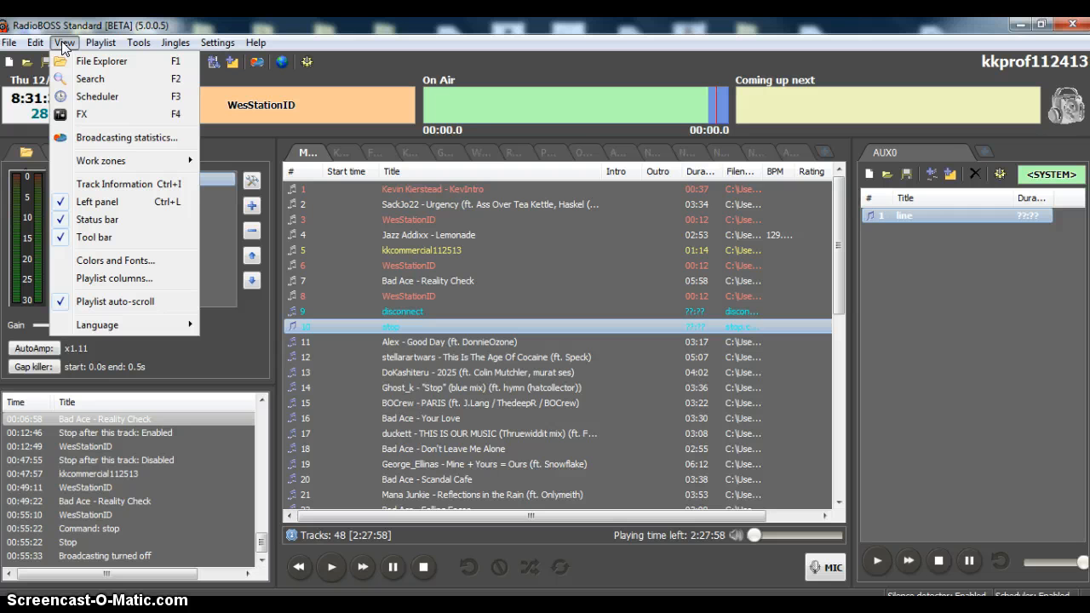
{"action": "mouse_move", "coordinate": [115, 164]}
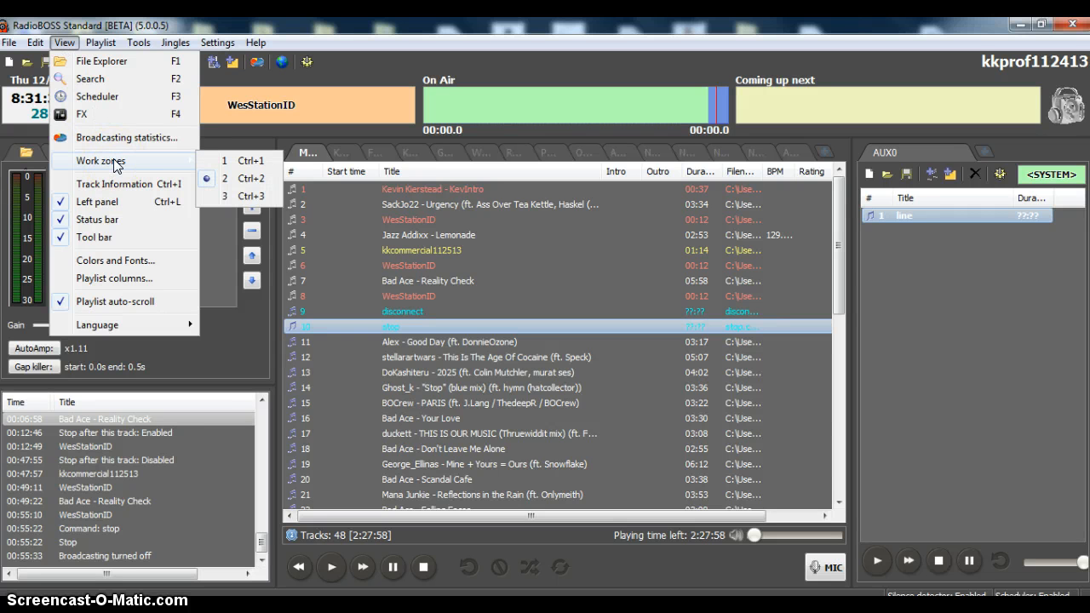
{"action": "left_click", "coordinate": [228, 179]}
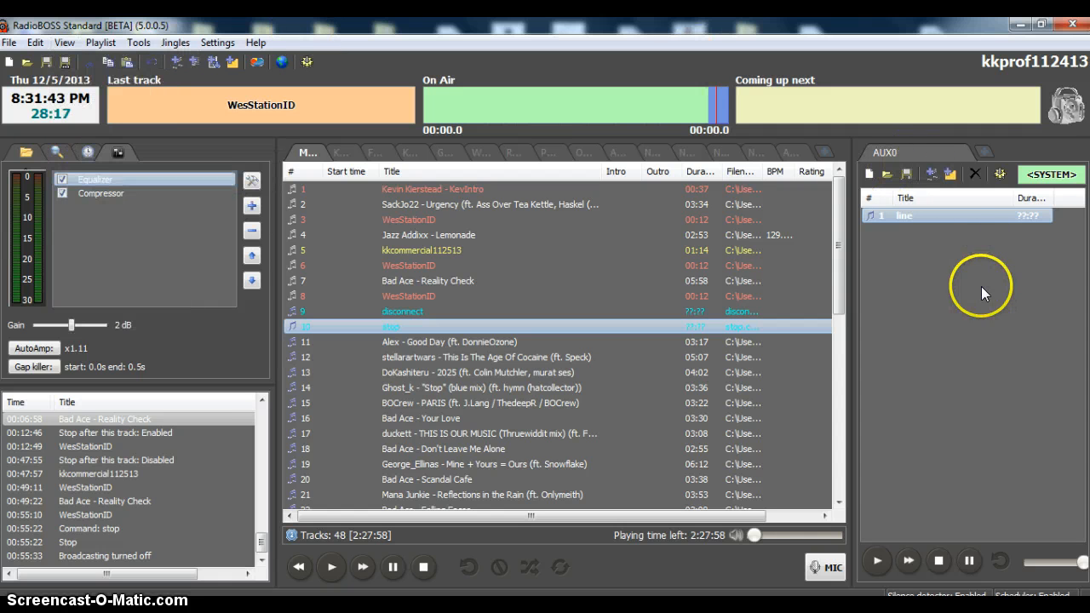
- Examine the tab types that can be added beside AUX0 and select the line entry in the AUX0 playlist
{"action": "left_click", "coordinate": [984, 152]}
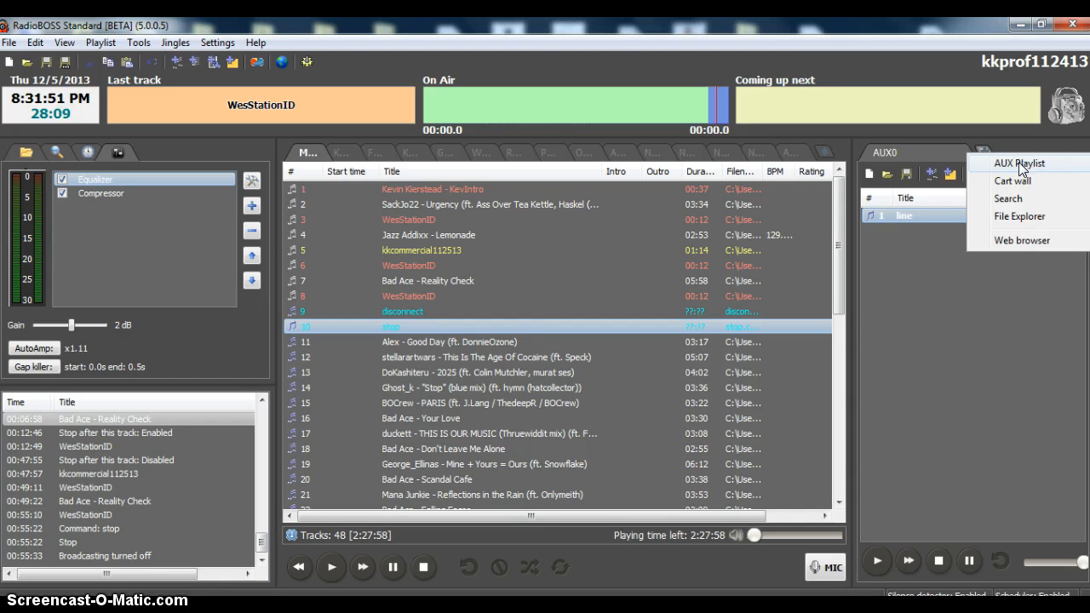
{"action": "left_click", "coordinate": [959, 395]}
{"action": "left_click", "coordinate": [904, 214]}
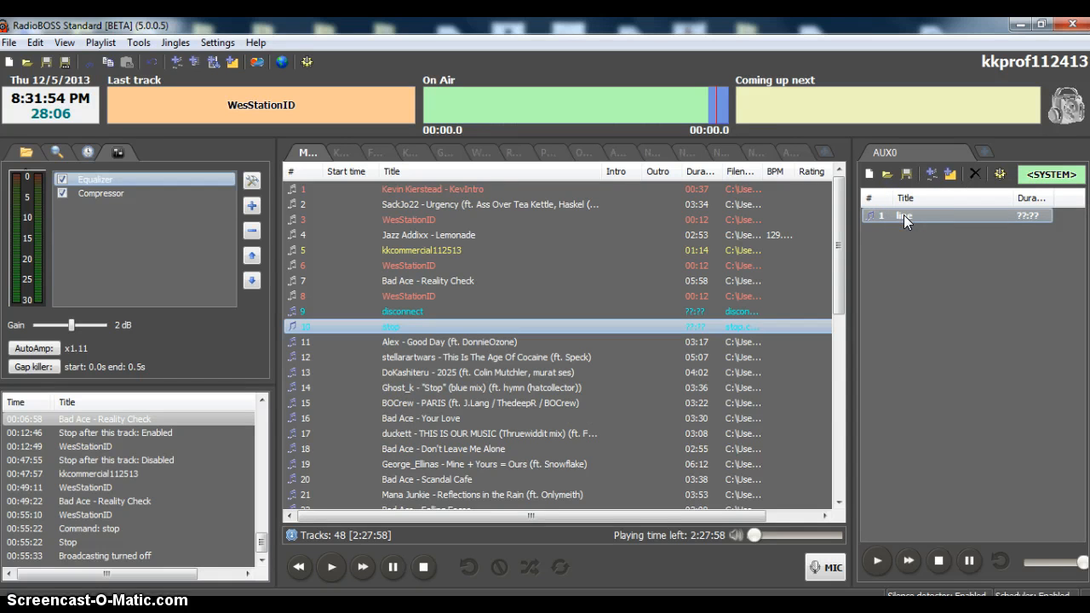
{"action": "left_click_drag", "start_coordinate": [903, 215], "coordinate": [932, 214]}
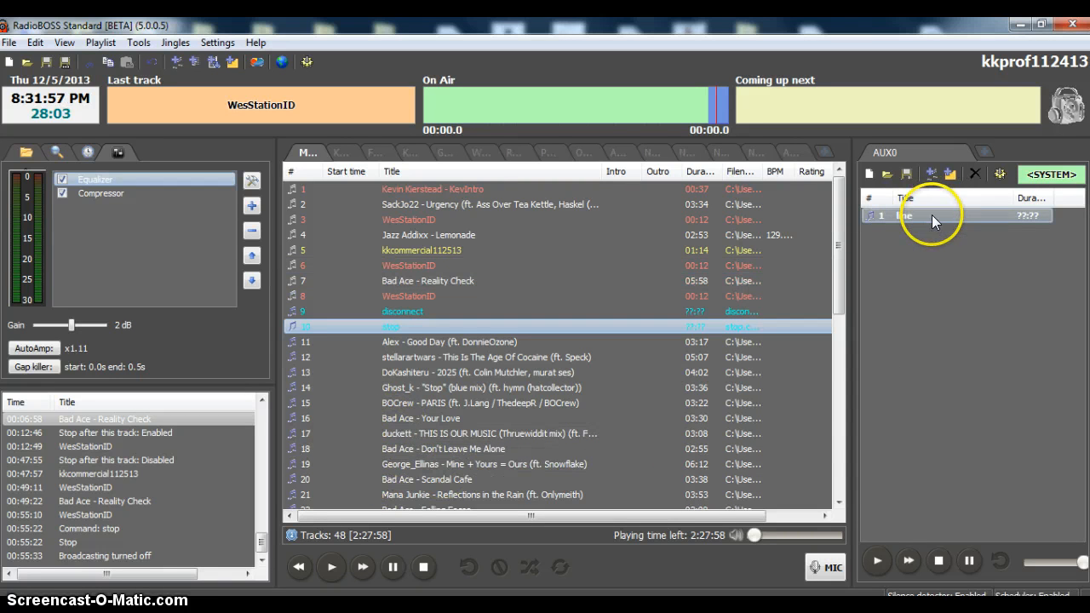
{"action": "left_click", "coordinate": [879, 562]}
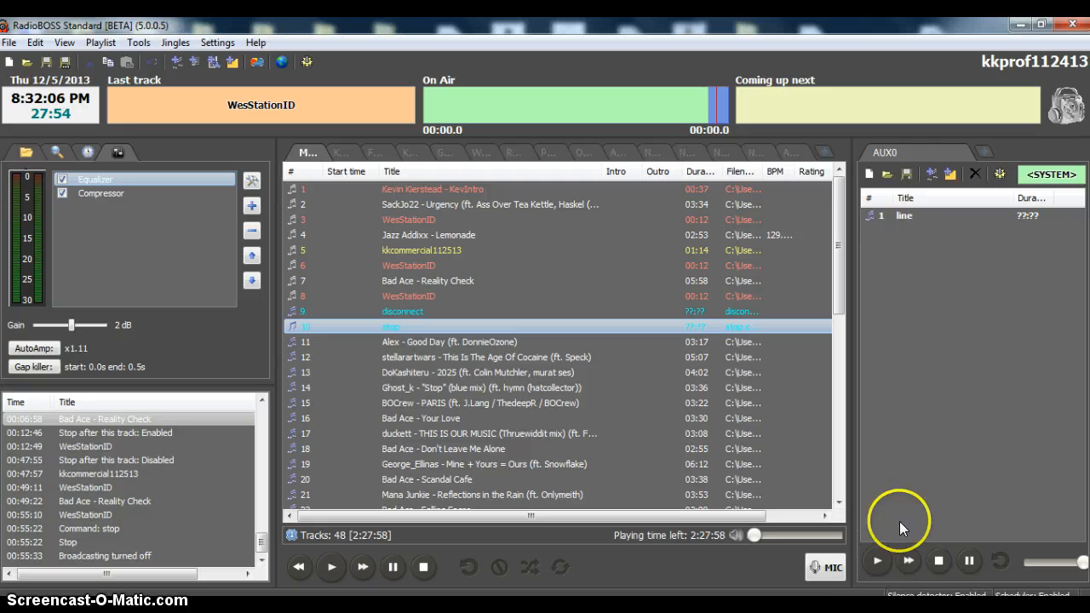
{"action": "left_click", "coordinate": [903, 215]}
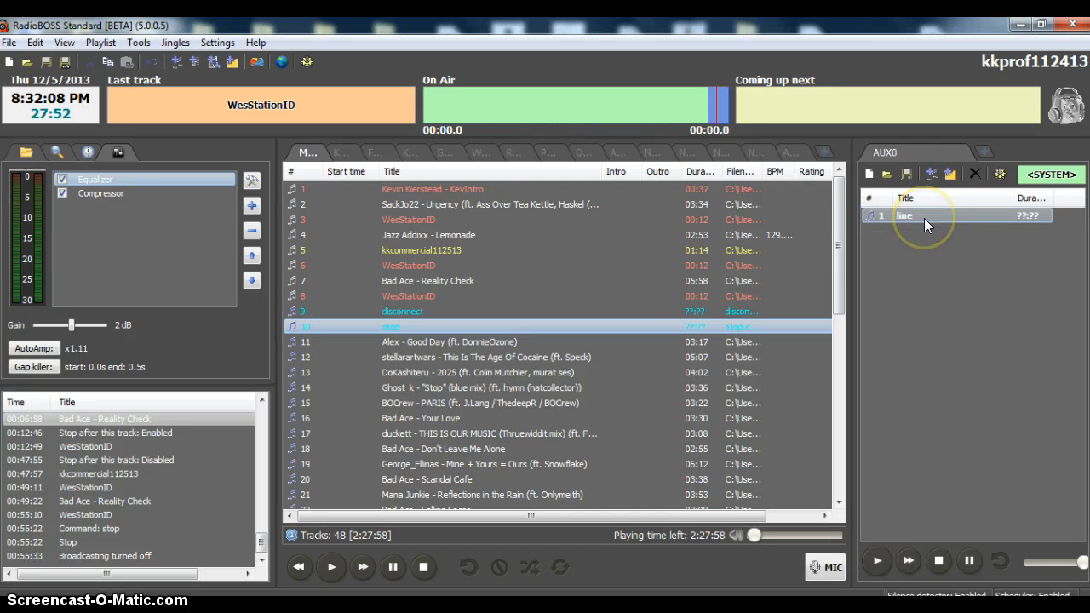
{"action": "left_click", "coordinate": [916, 305]}
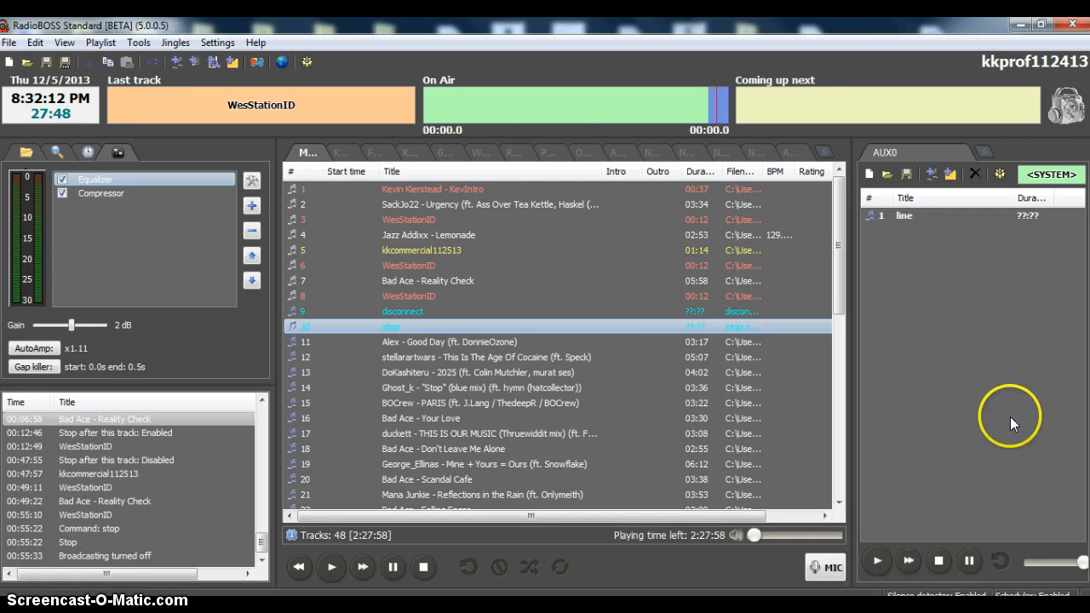
{"action": "left_click", "coordinate": [903, 215]}
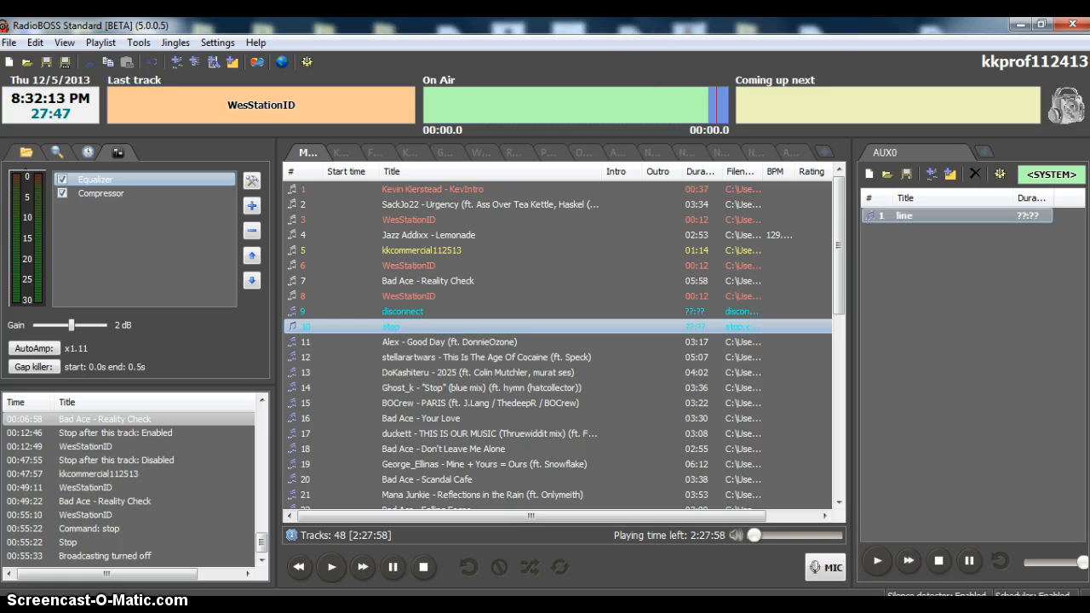
- Review the Input and Playback device assignments in the RadioBOSS settings, including the cart wall and AUX 1 outputs
{"action": "left_click", "coordinate": [306, 61]}
{"action": "left_click", "coordinate": [315, 197]}
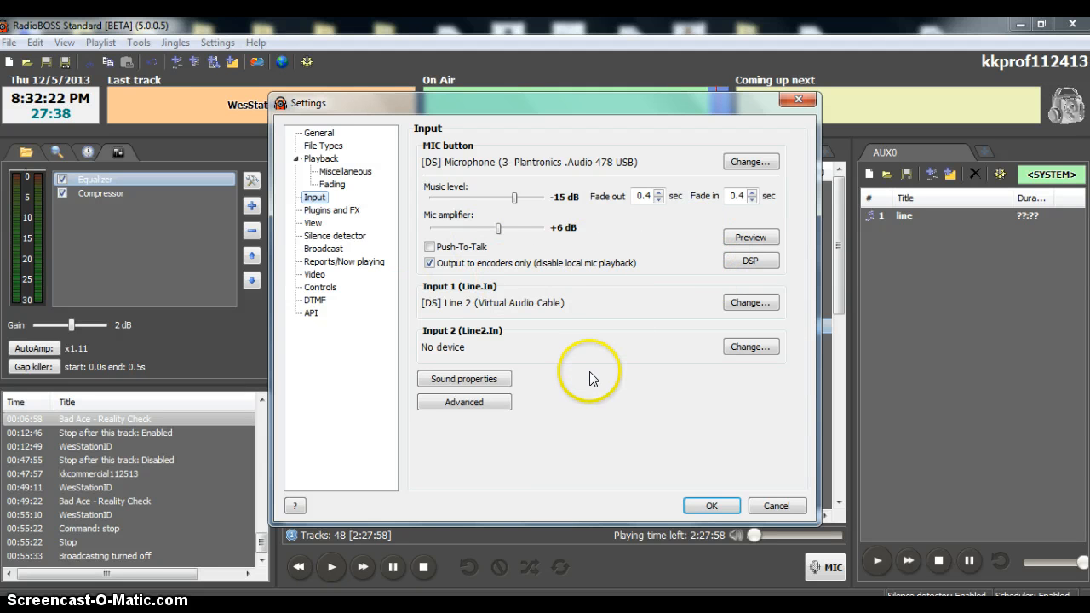
{"action": "left_click", "coordinate": [322, 160]}
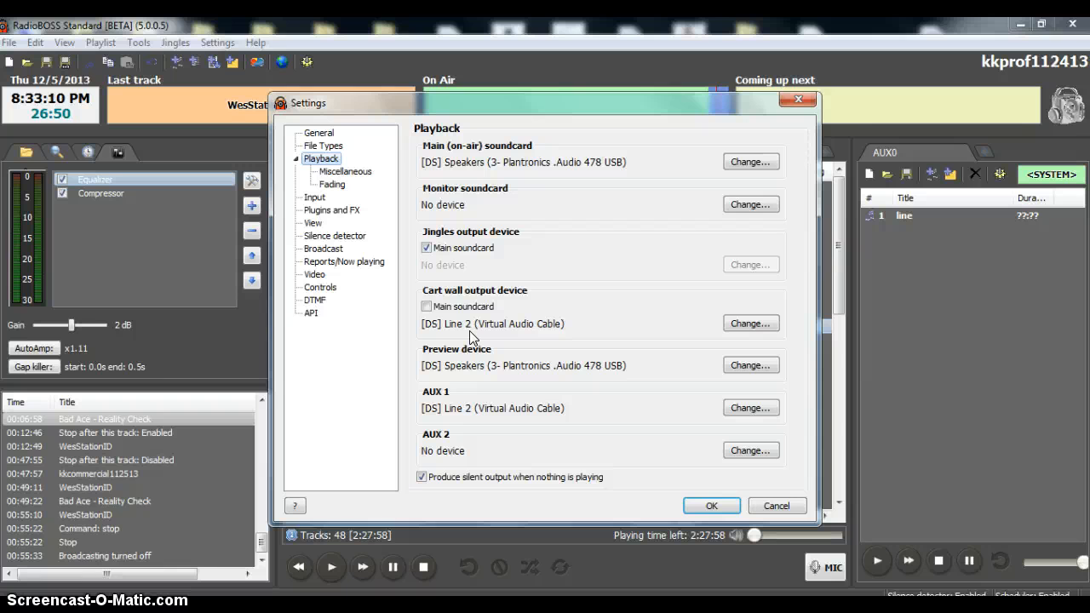
{"action": "left_click", "coordinate": [489, 351]}
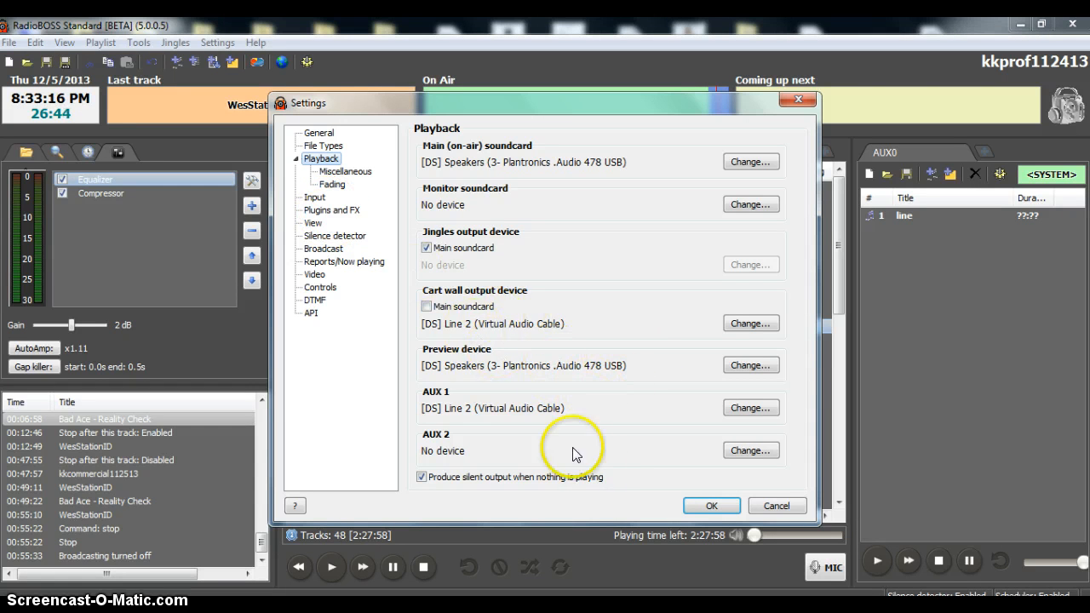
{"action": "left_click", "coordinate": [712, 508]}
{"action": "key", "text": "Down"}
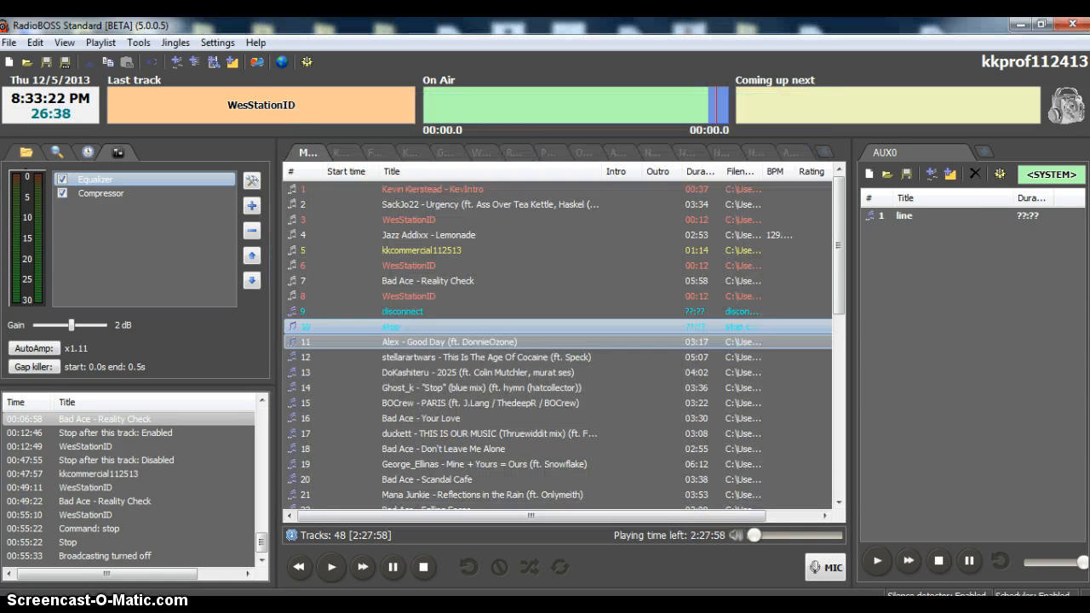
{"action": "key", "text": "Up"}
{"action": "key", "text": "shift+Up"}
{"action": "key", "text": "shift+Down"}
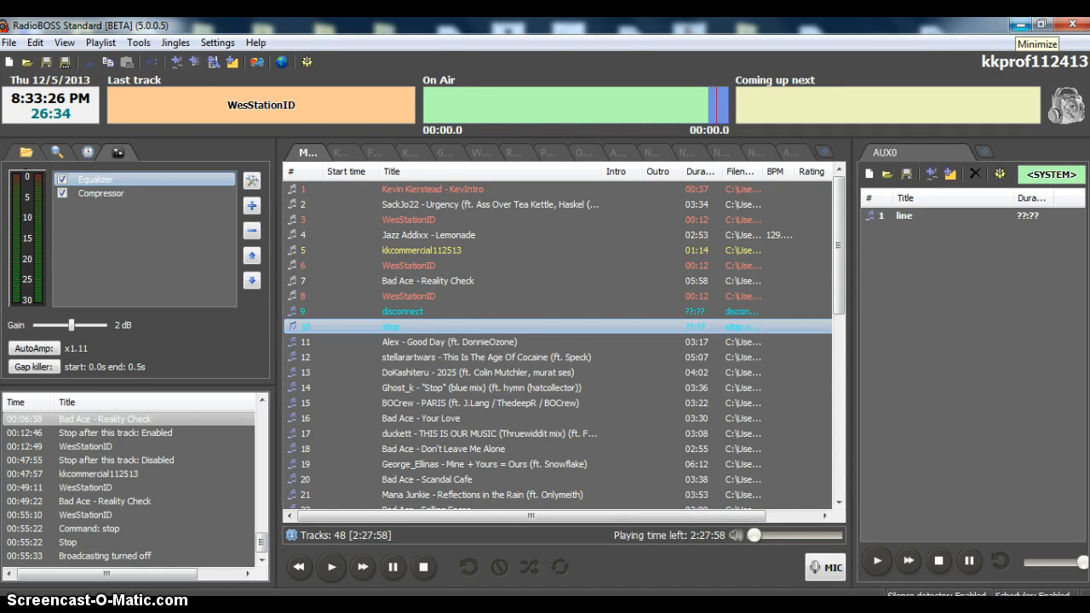
- Minimize RadioBOSS and open Skype
{"action": "left_click", "coordinate": [1020, 25]}
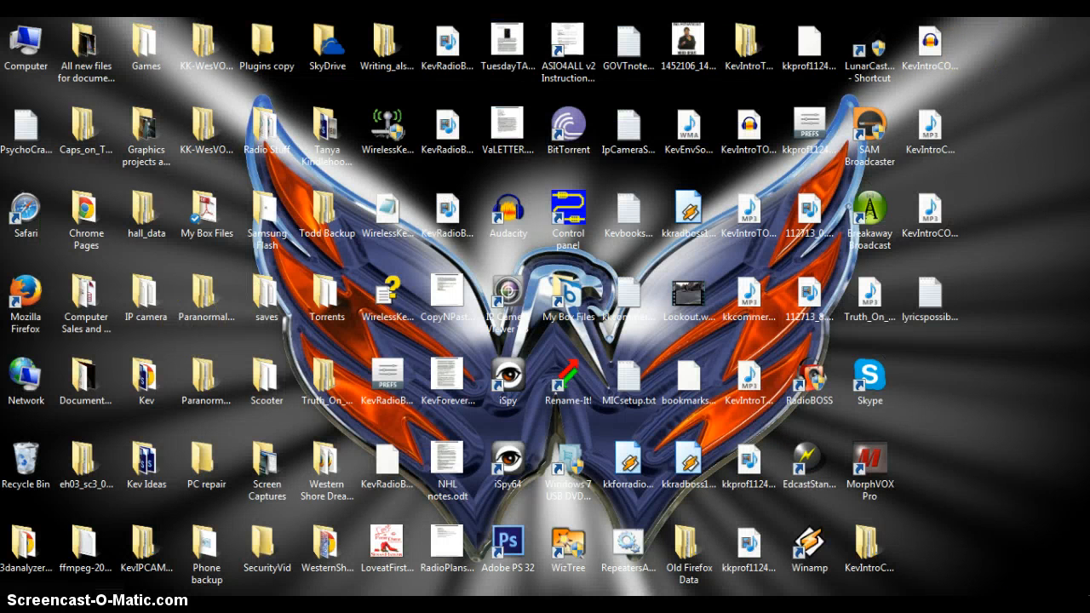
{"action": "key", "text": "super"}
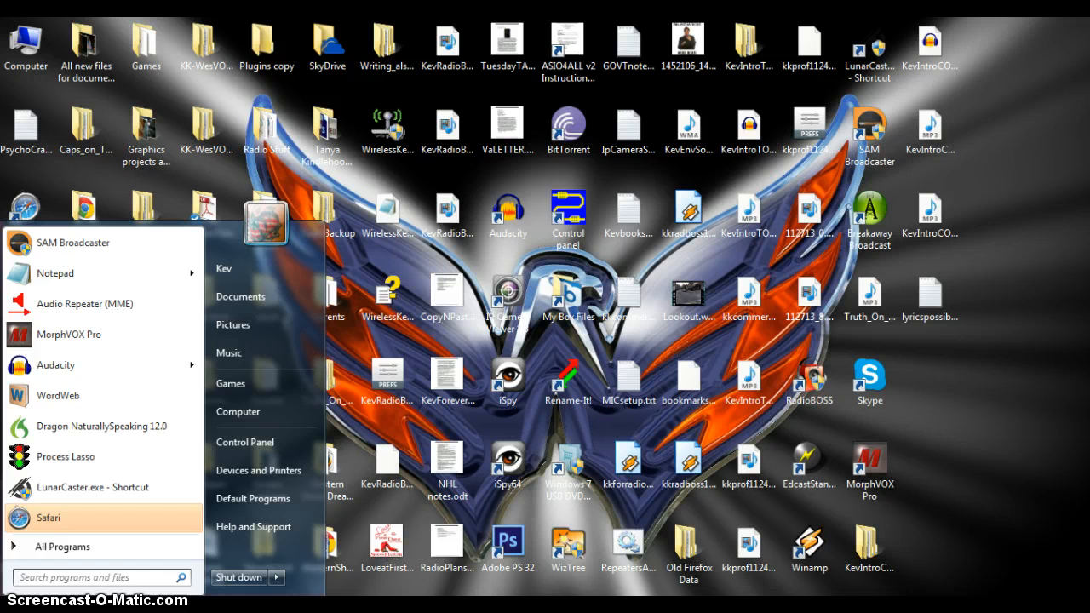
{"action": "left_click", "coordinate": [92, 549]}
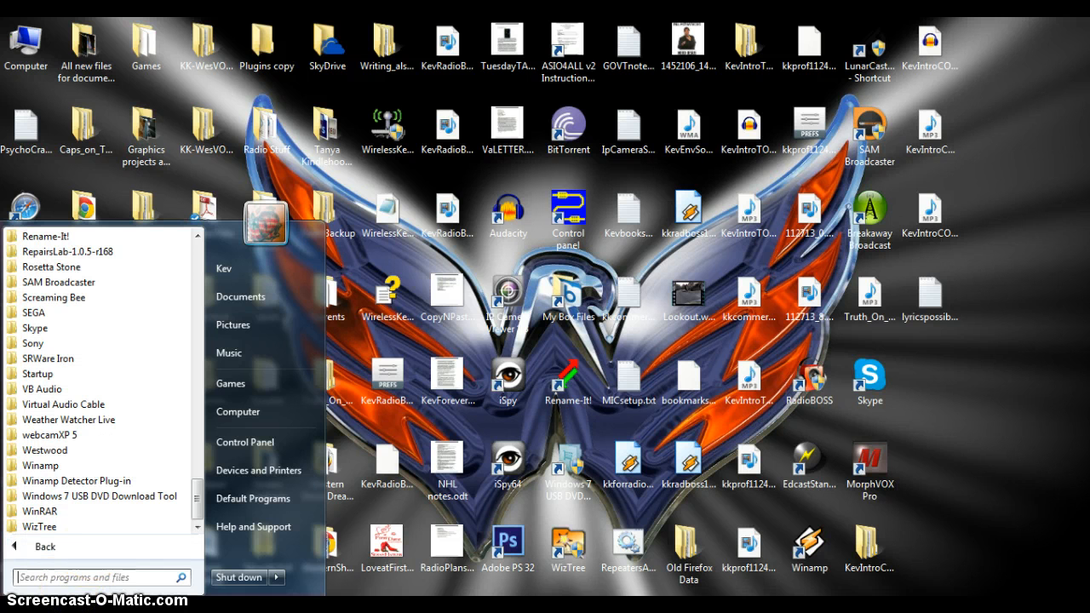
{"action": "key", "text": "super"}
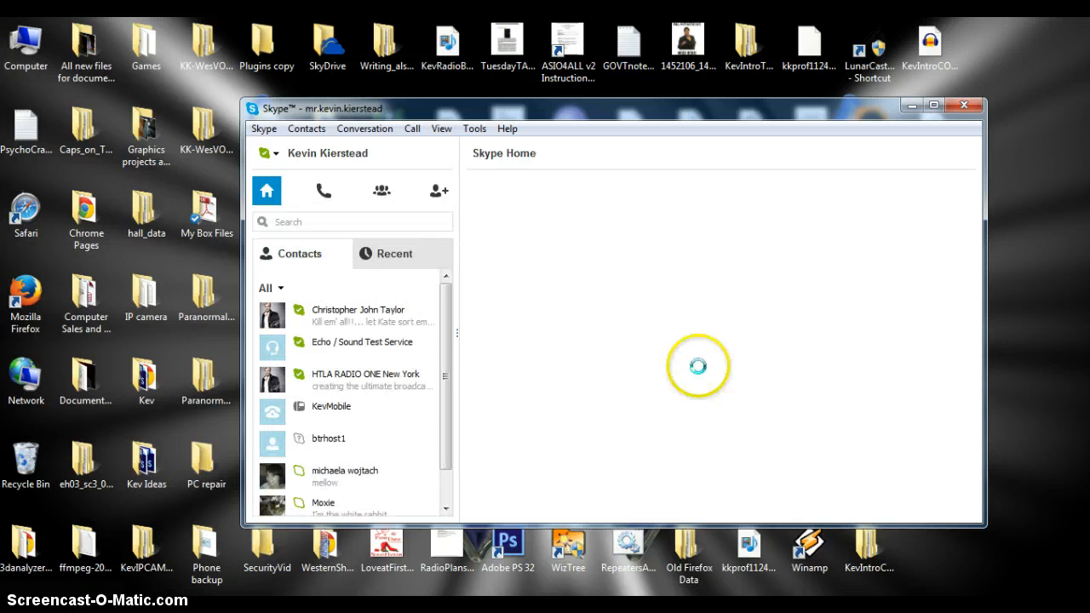
- Set the speakers in Skype's audio options to Line 2 (Virtual Audio Cable) and save the options
{"action": "left_click", "coordinate": [475, 130]}
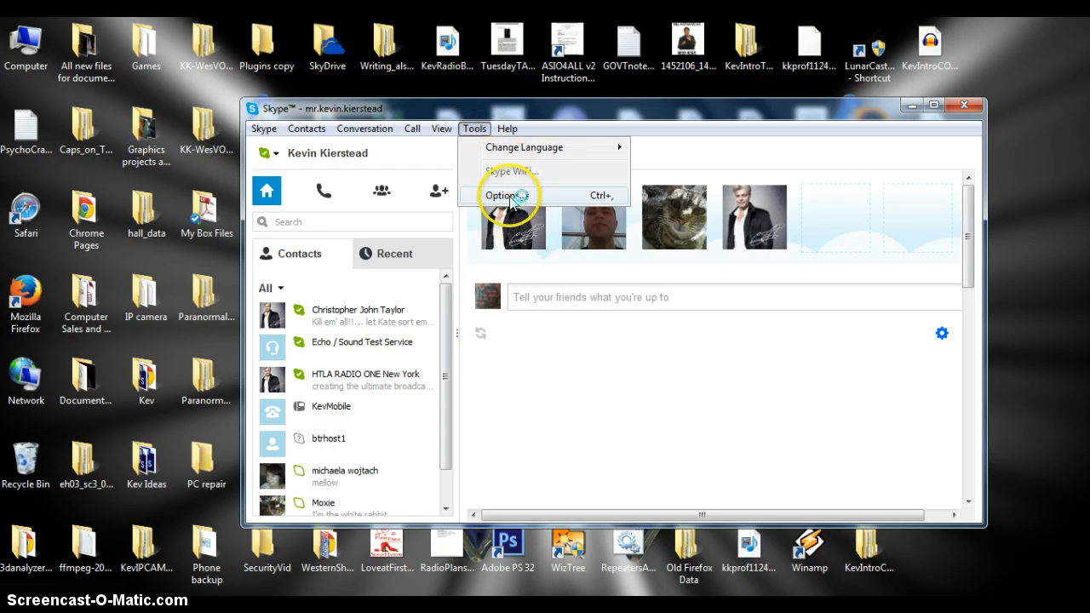
{"action": "left_click", "coordinate": [511, 195]}
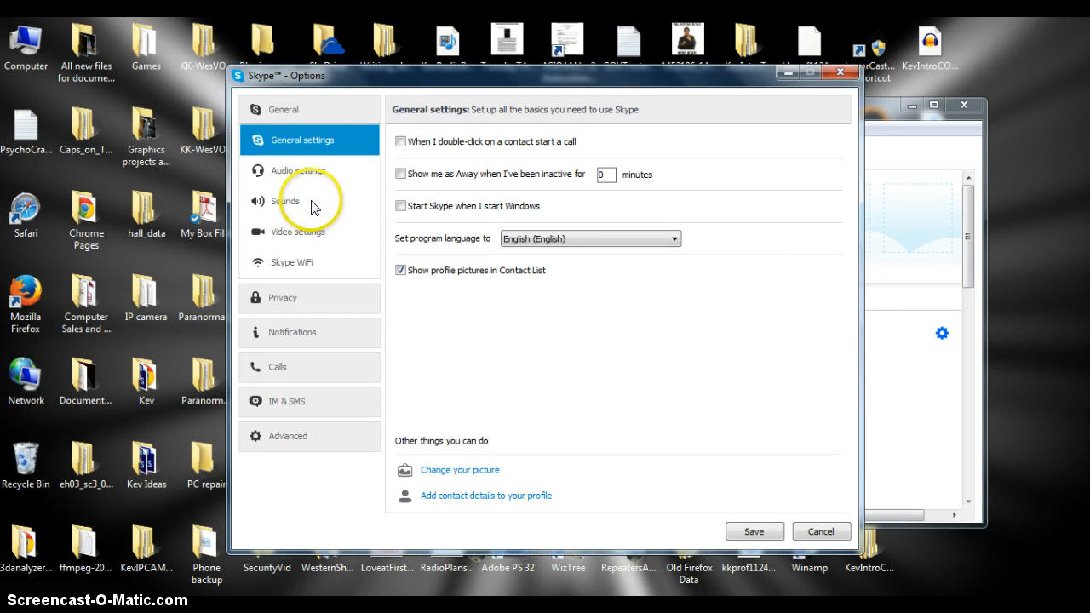
{"action": "left_click", "coordinate": [300, 179]}
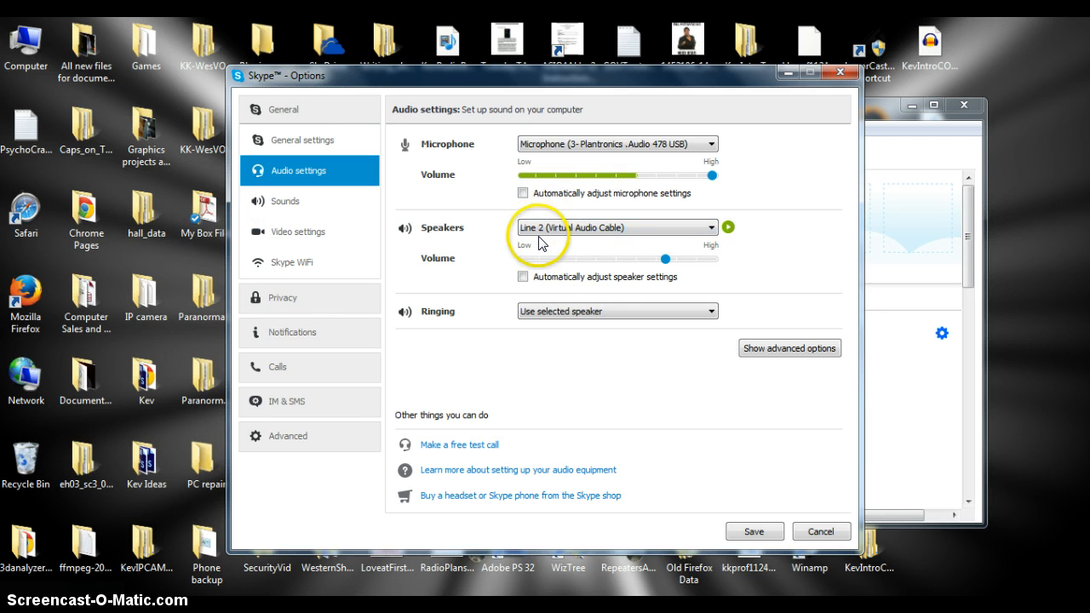
{"action": "left_click", "coordinate": [712, 228]}
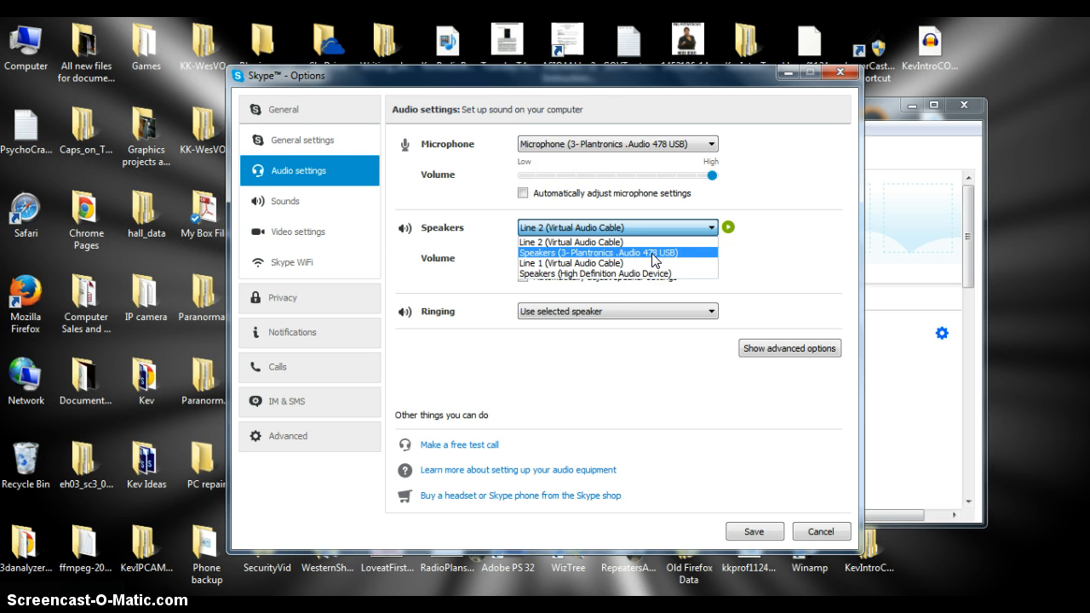
{"action": "left_click", "coordinate": [641, 274]}
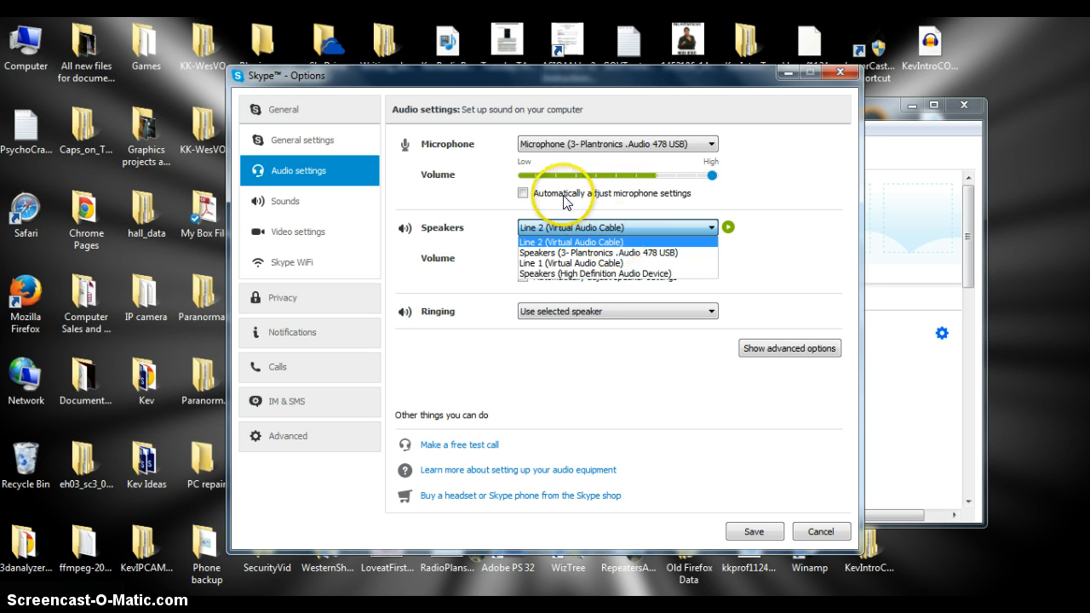
{"action": "left_click", "coordinate": [629, 244]}
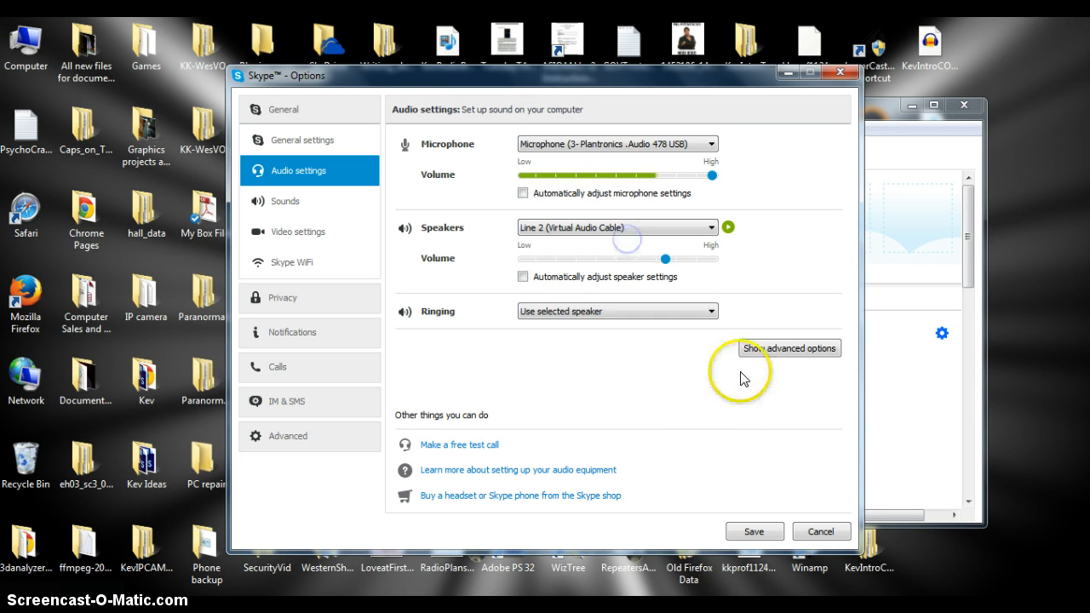
{"action": "left_click", "coordinate": [765, 534]}
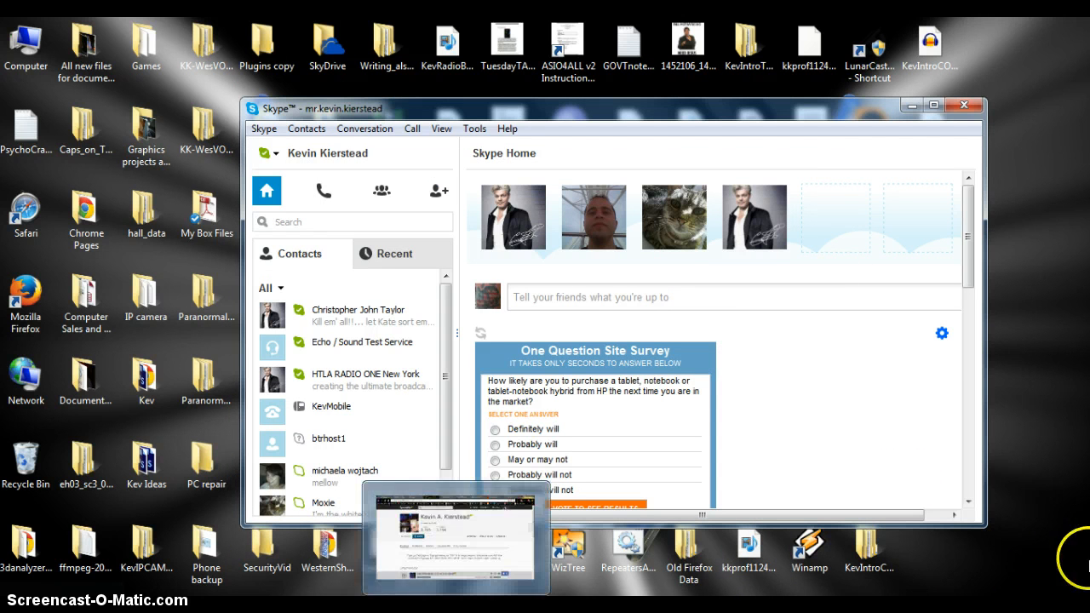
- Open Google Talk and move its window over the middle of the Skype window
{"action": "left_click", "coordinate": [973, 612]}
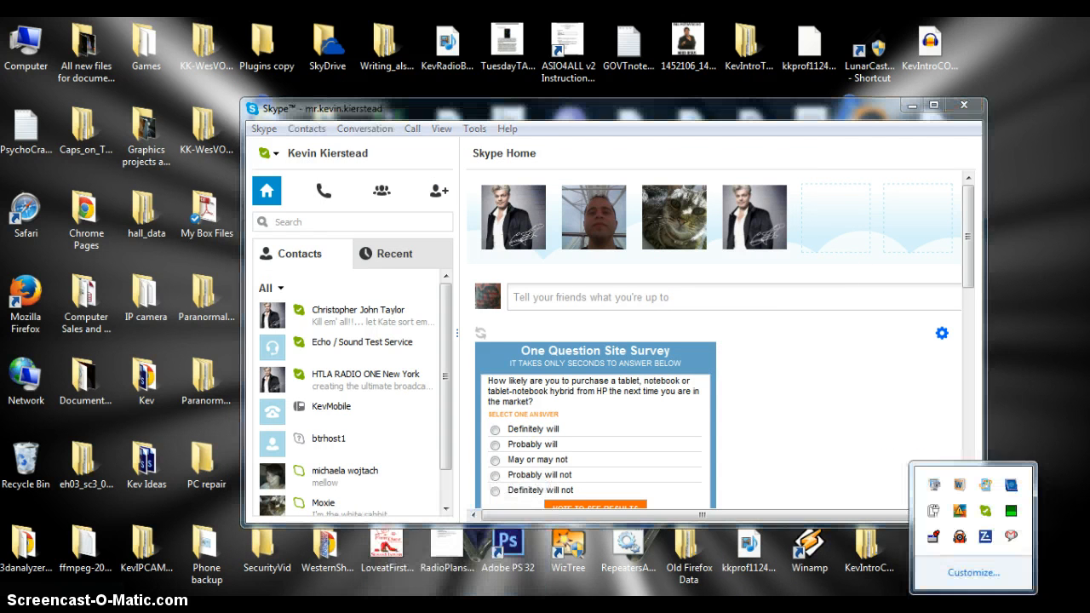
{"action": "left_click", "coordinate": [1015, 536]}
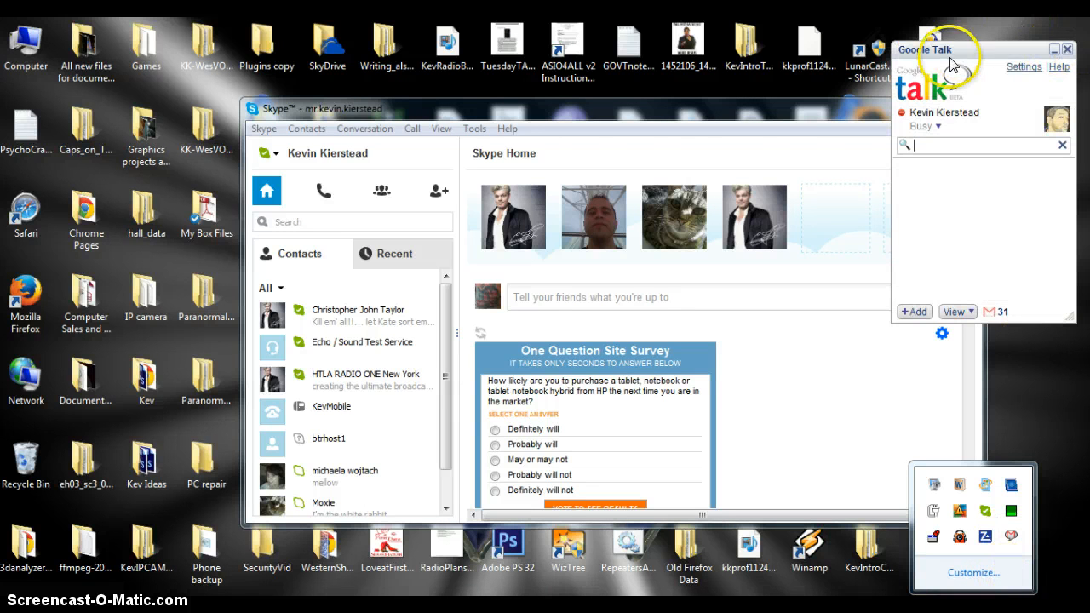
{"action": "left_click_drag", "start_coordinate": [970, 49], "coordinate": [645, 100]}
- Review the microphone, notification and call devices in Google Talk's audio settings and accept them
{"action": "left_click", "coordinate": [698, 119]}
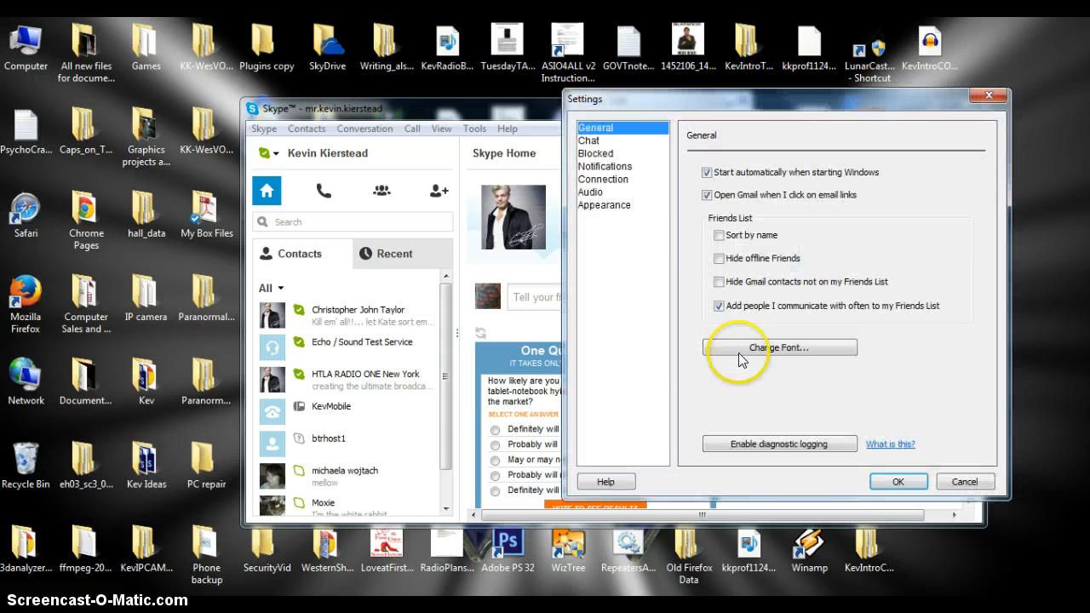
{"action": "left_click", "coordinate": [596, 192]}
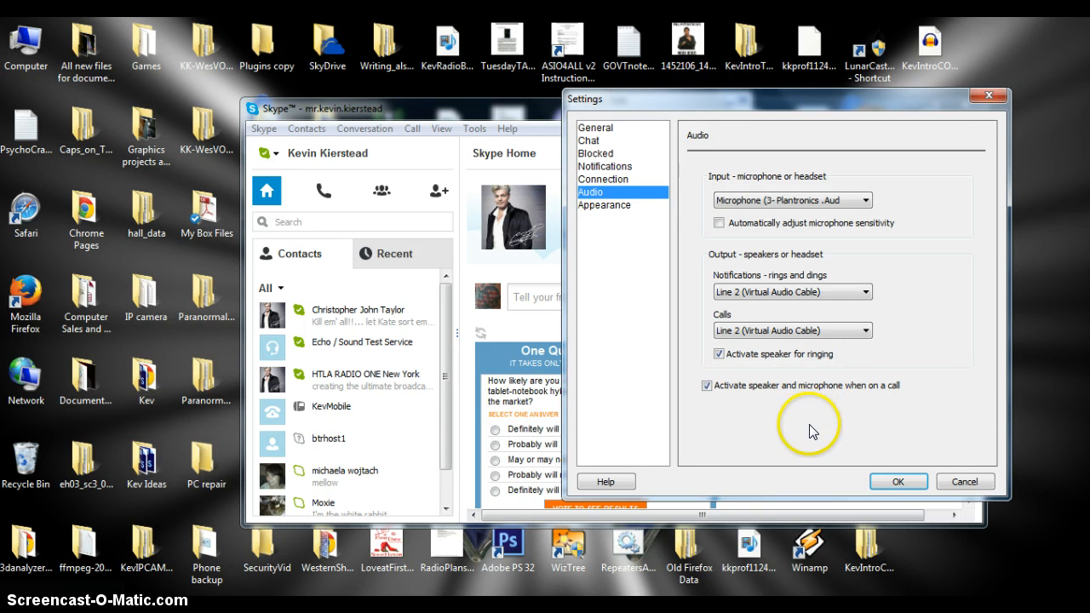
{"action": "left_click", "coordinate": [899, 479]}
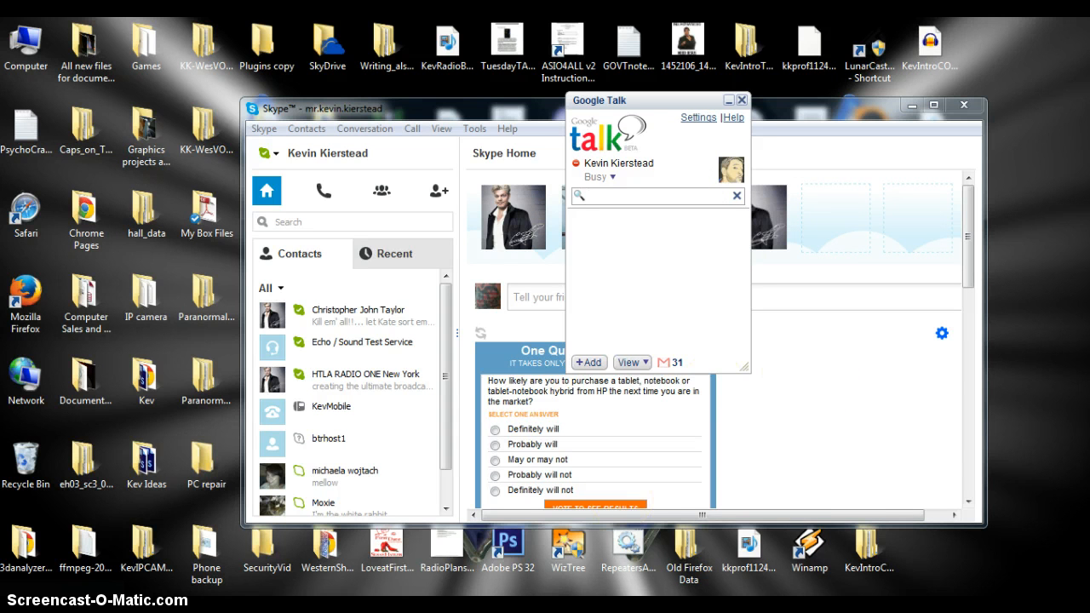
{"action": "mouse_move", "coordinate": [766, 609]}
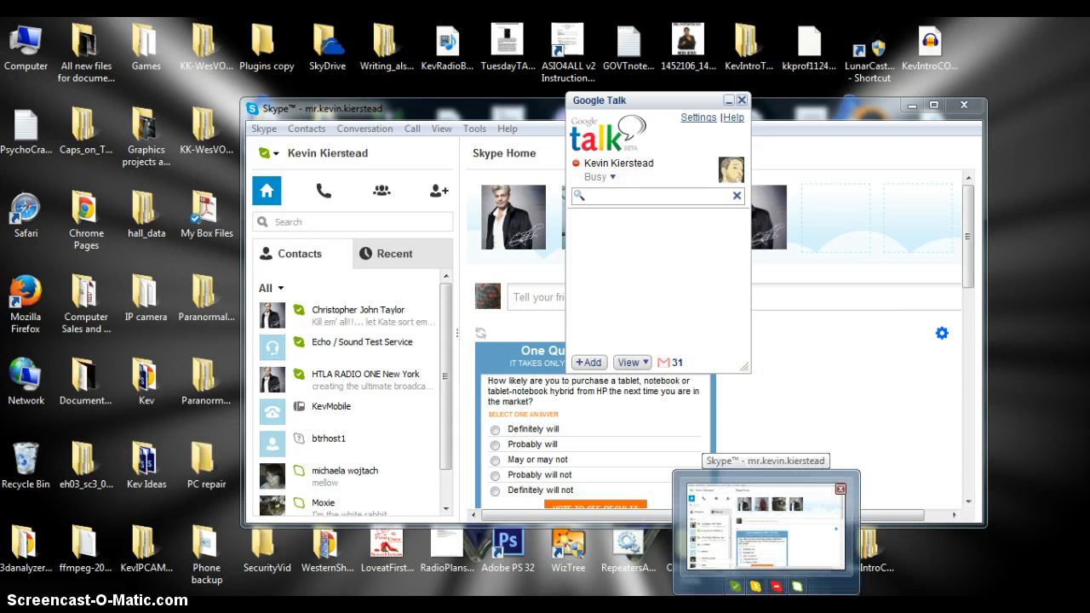